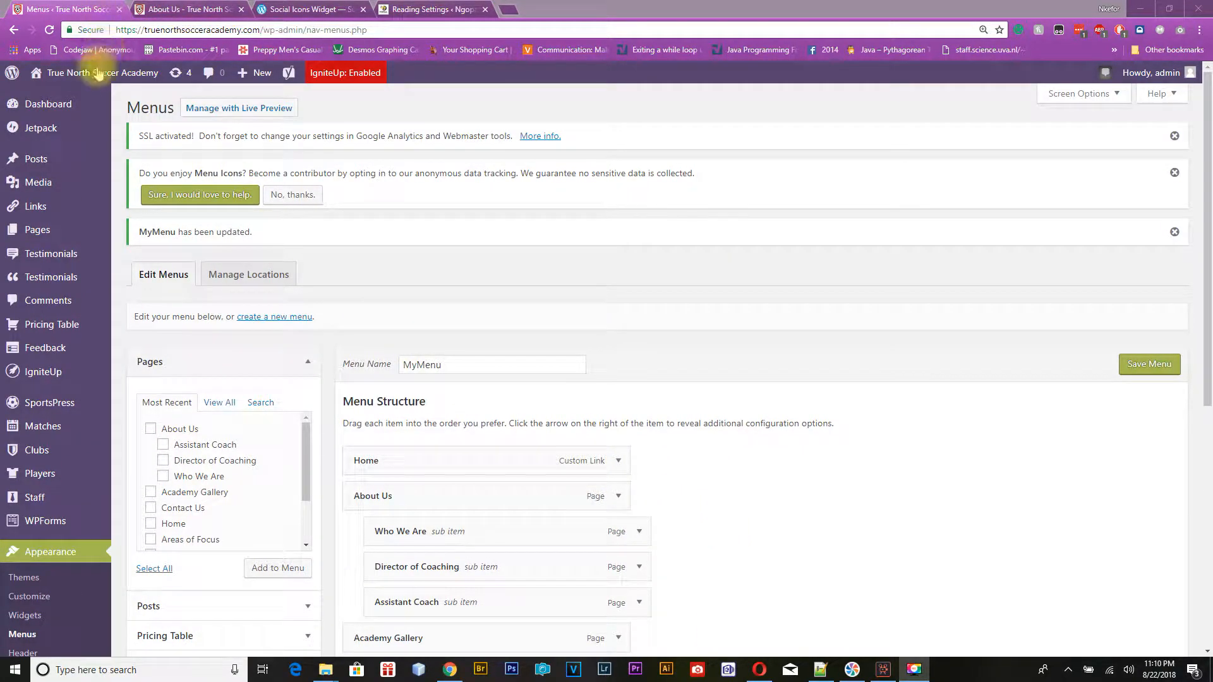
# Step: Visit the live site and open the About Us parent item from the navigation menu to check where it leads
pyautogui.moveTo(91, 77)
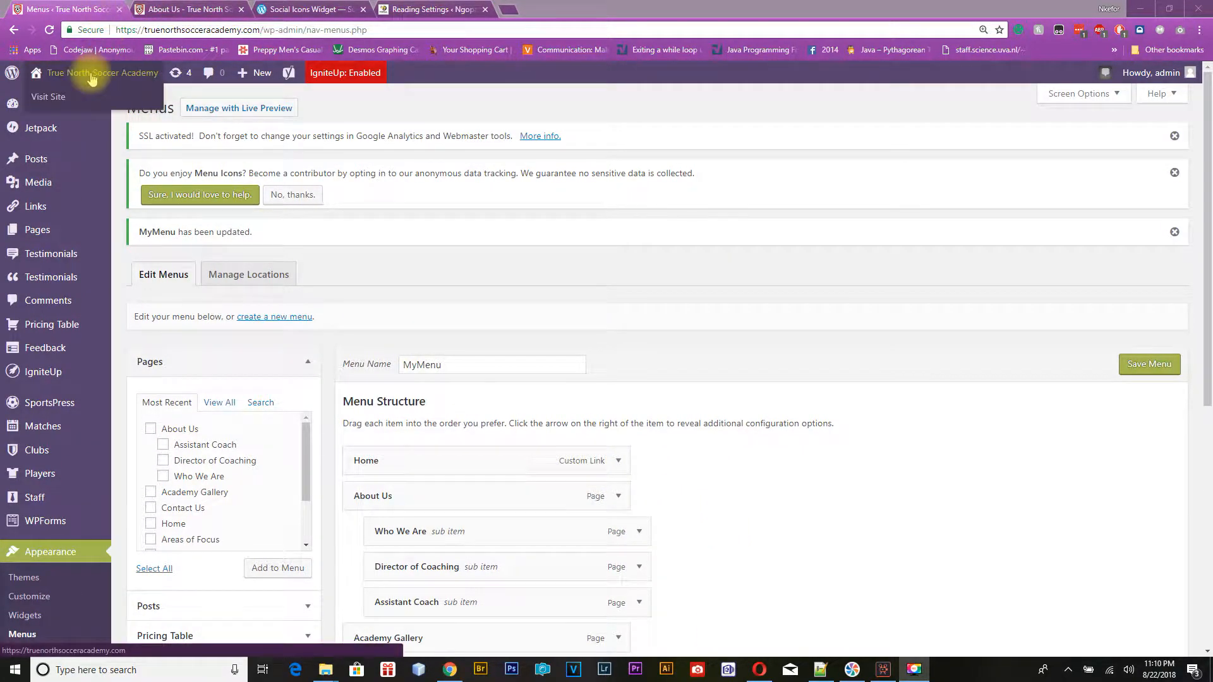
pyautogui.click(59, 101)
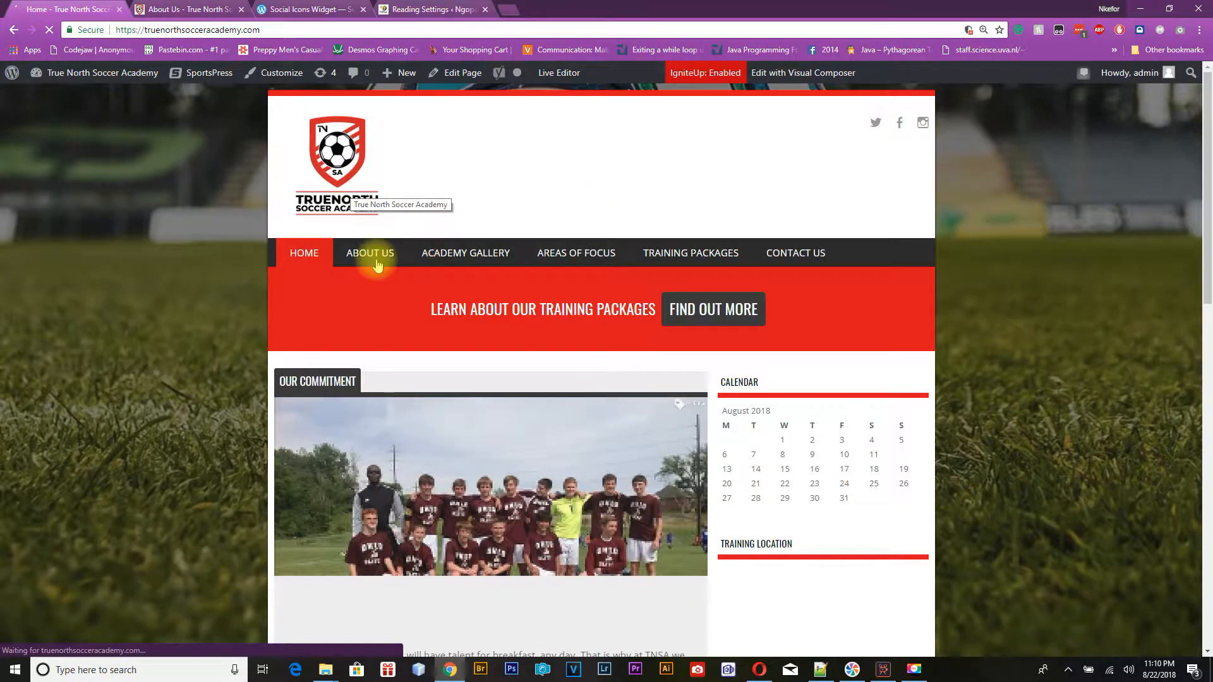
pyautogui.moveTo(366, 261)
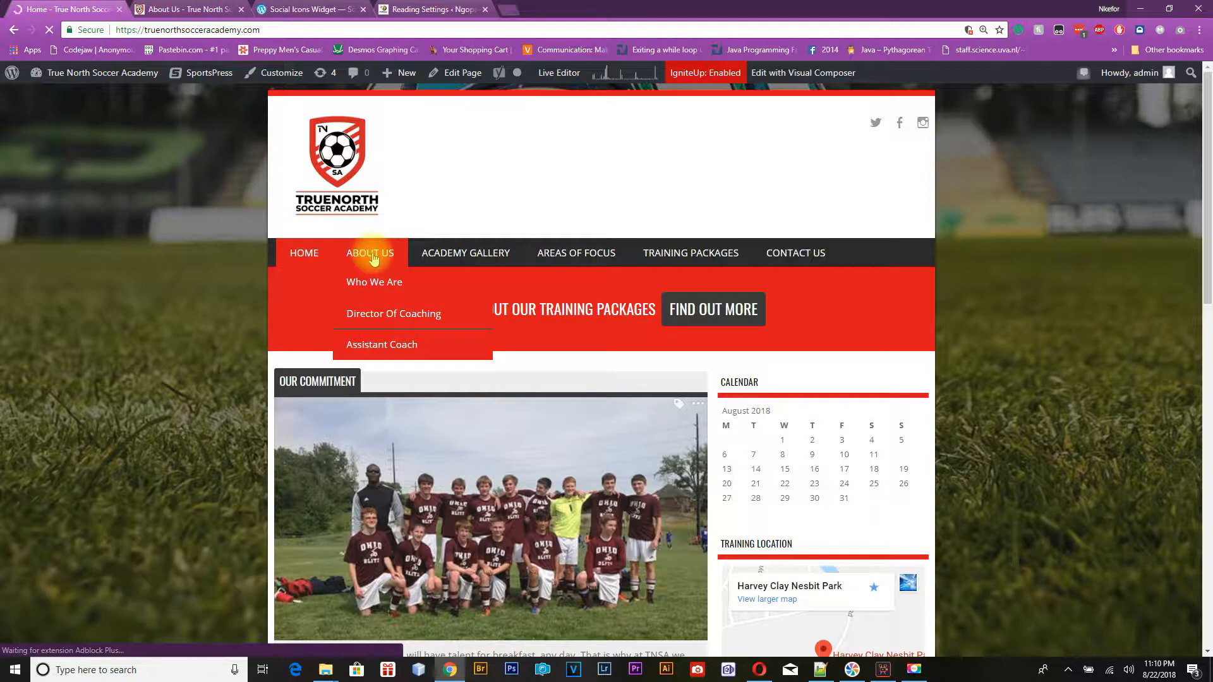
pyautogui.click(372, 258)
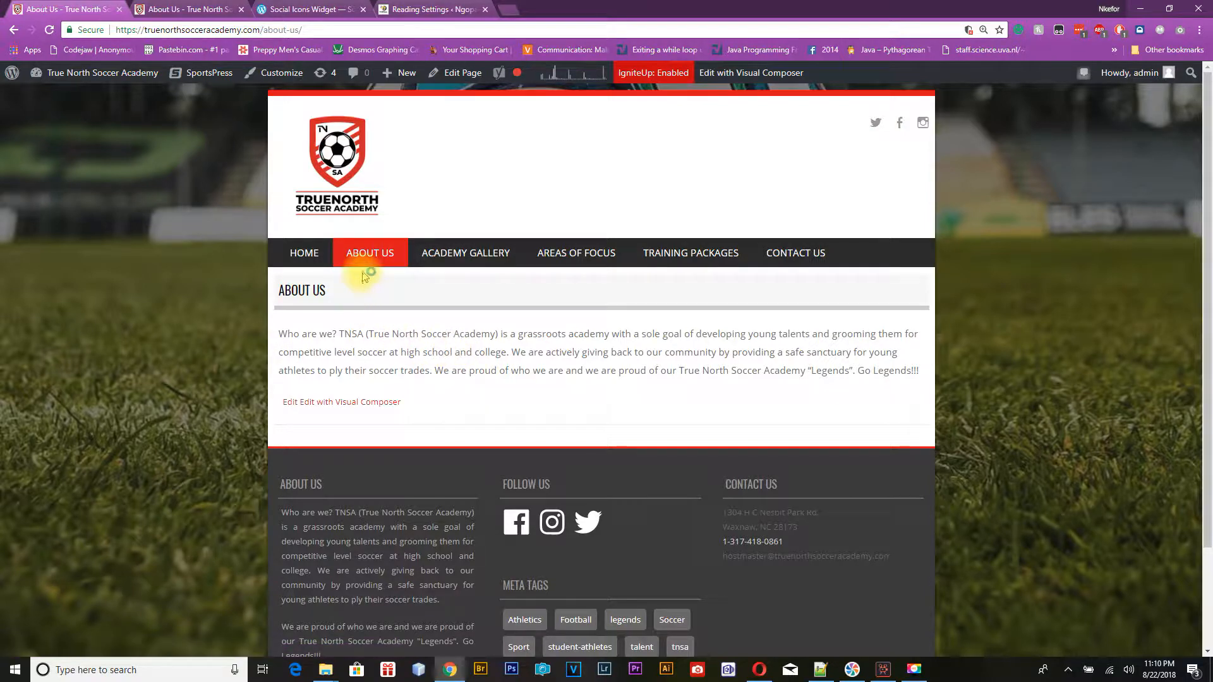
pyautogui.moveTo(372, 256)
# Step: Return to the menu editor and remove the About Us and Training Packages page items from MyMenu
pyautogui.rightClick(16, 33)
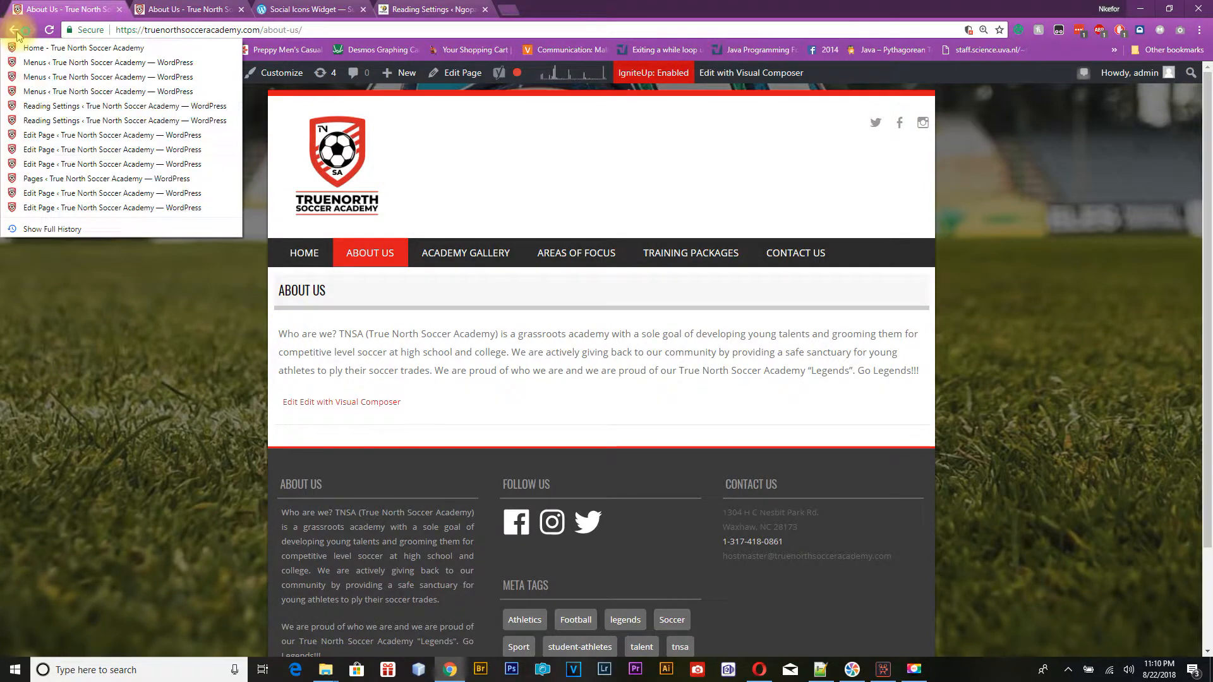
pyautogui.click(28, 61)
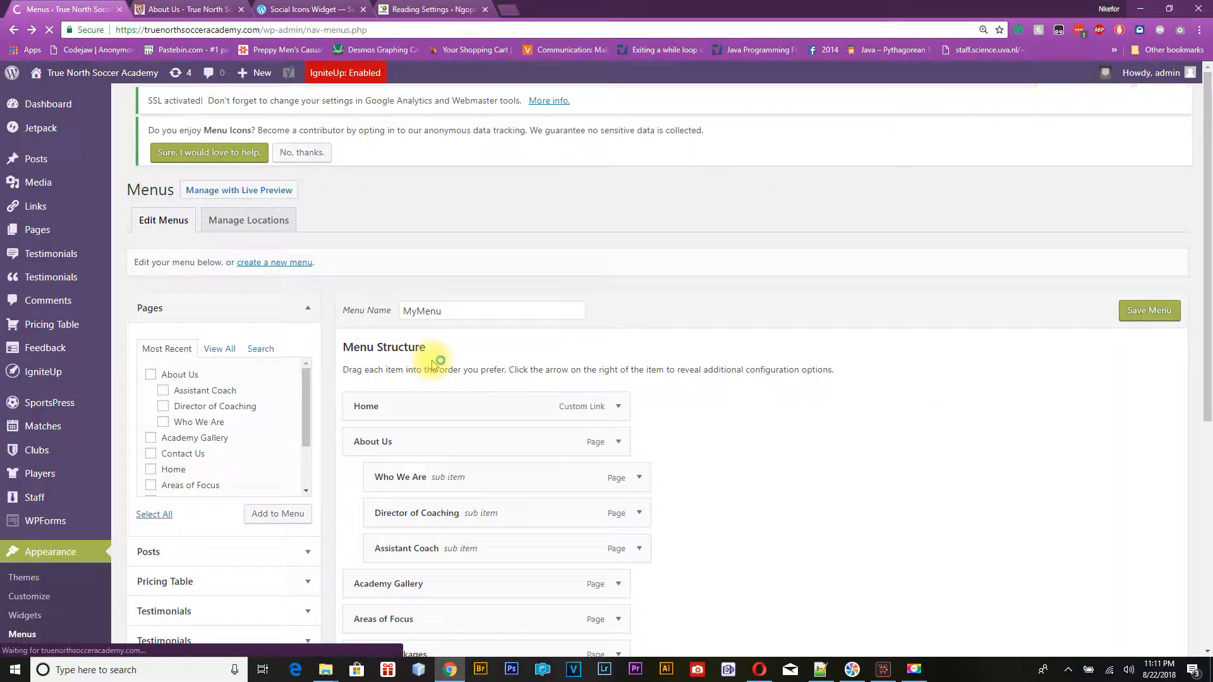
pyautogui.scroll(-3, 705, 414)
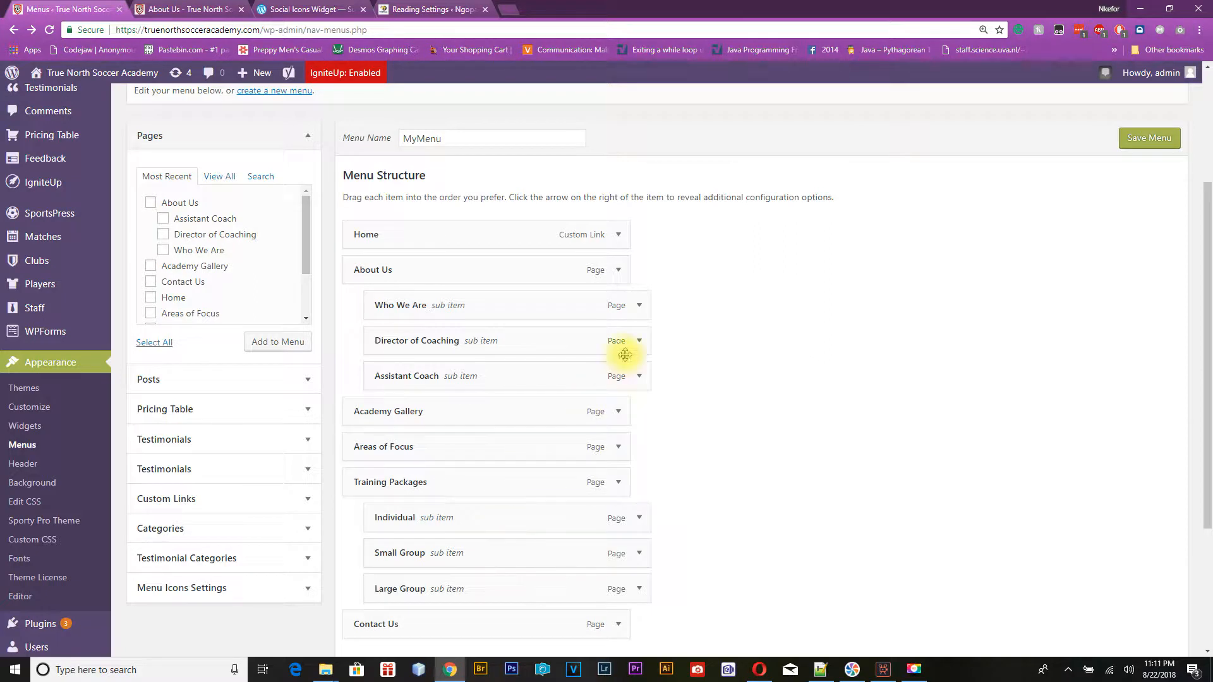
pyautogui.click(617, 269)
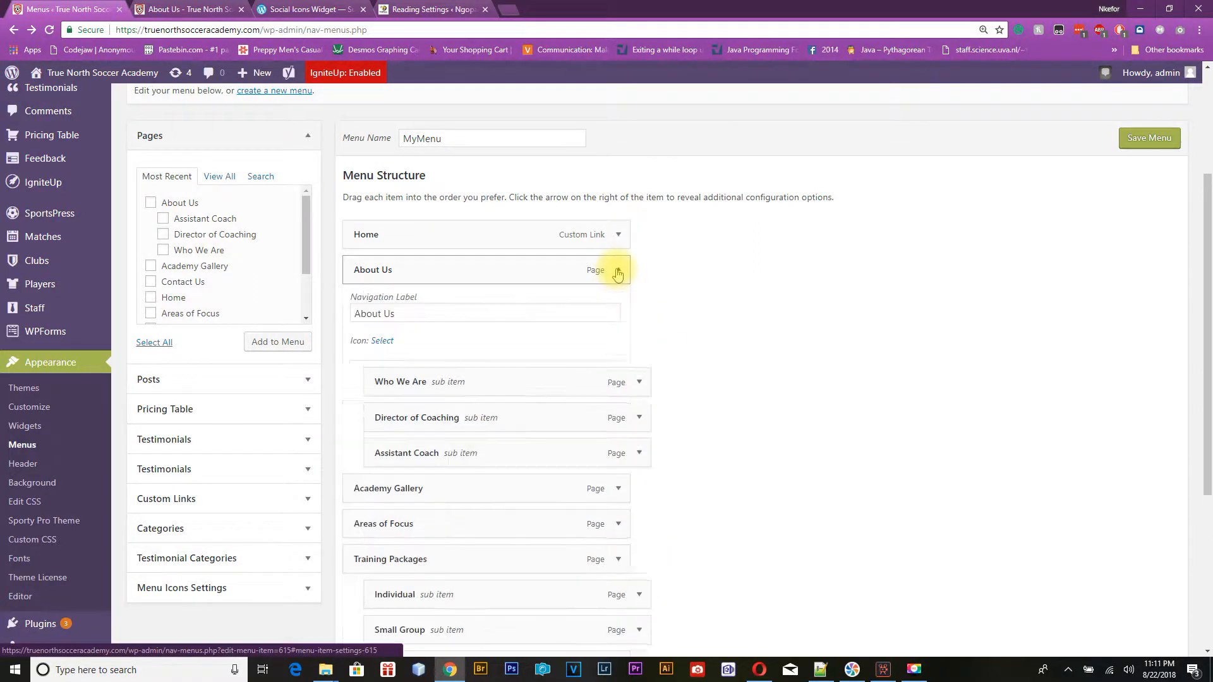
pyautogui.click(357, 423)
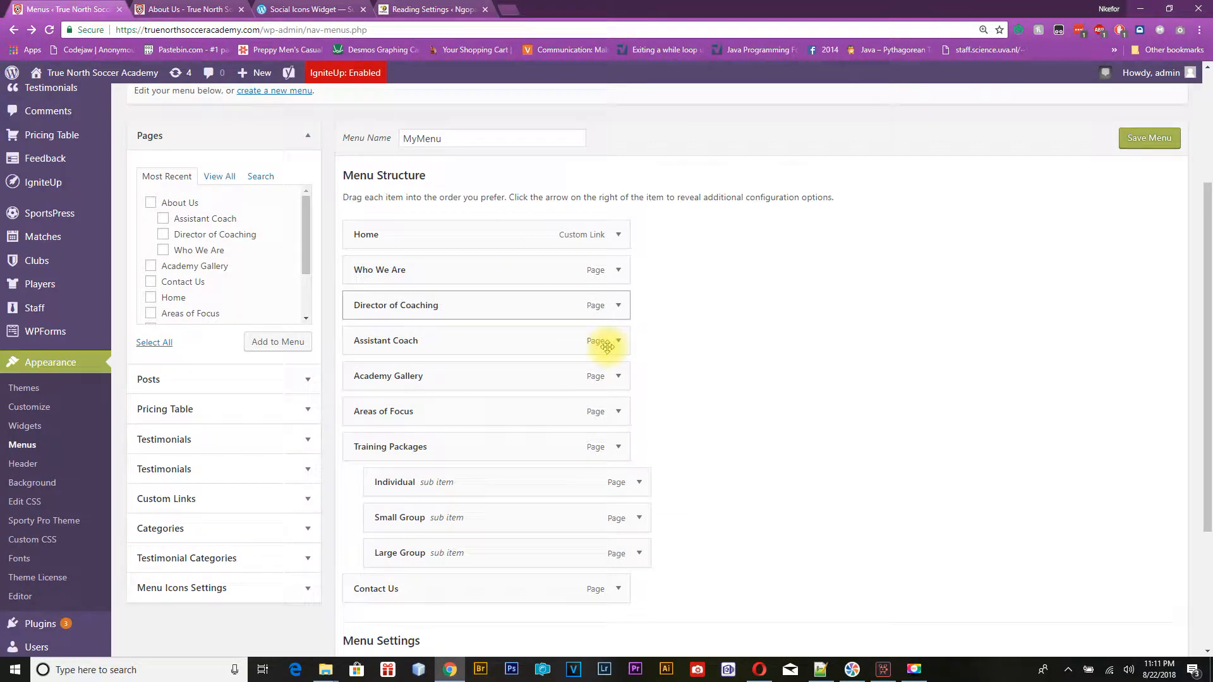
pyautogui.click(618, 448)
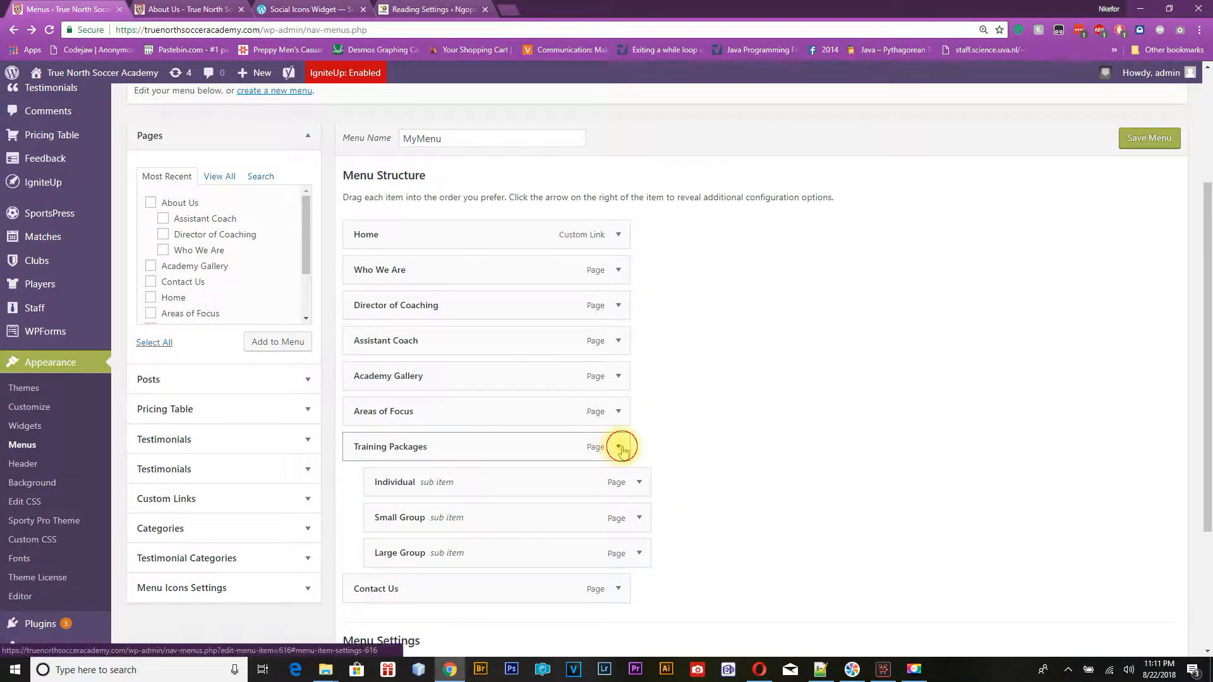
pyautogui.click(366, 600)
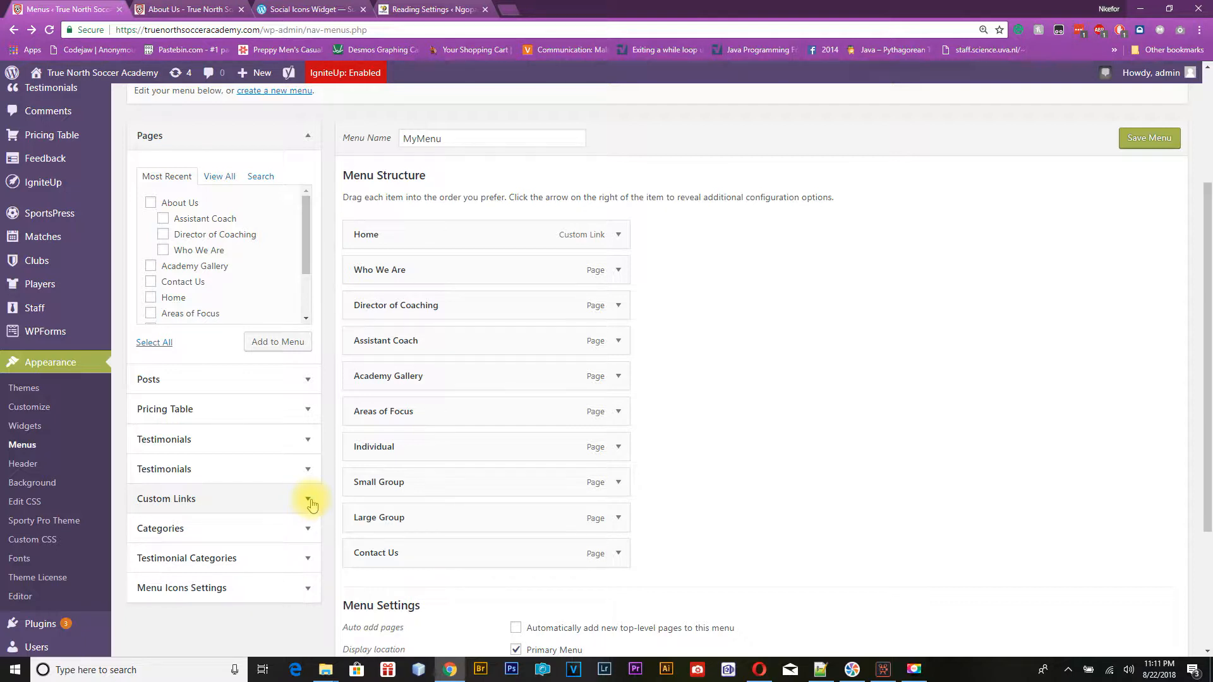
# Step: Add a custom link to the menu with URL "#" and link text "About Us"
pyautogui.click(308, 500)
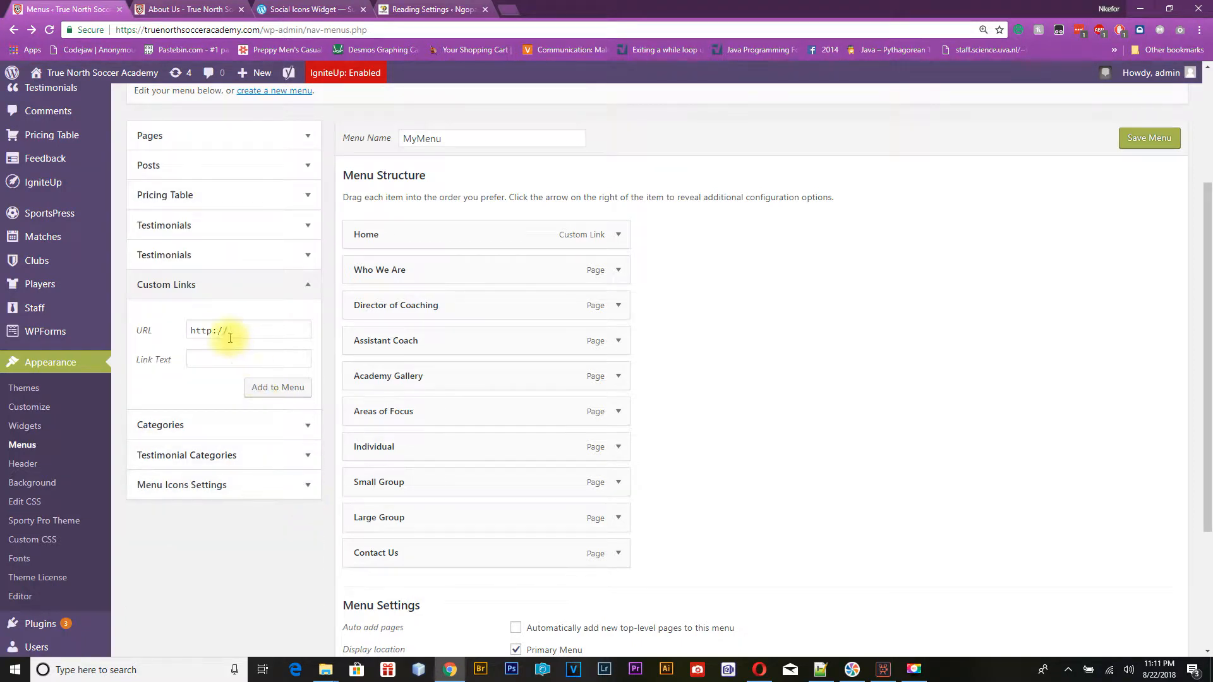
pyautogui.moveTo(239, 330); pyautogui.dragTo(183, 325)
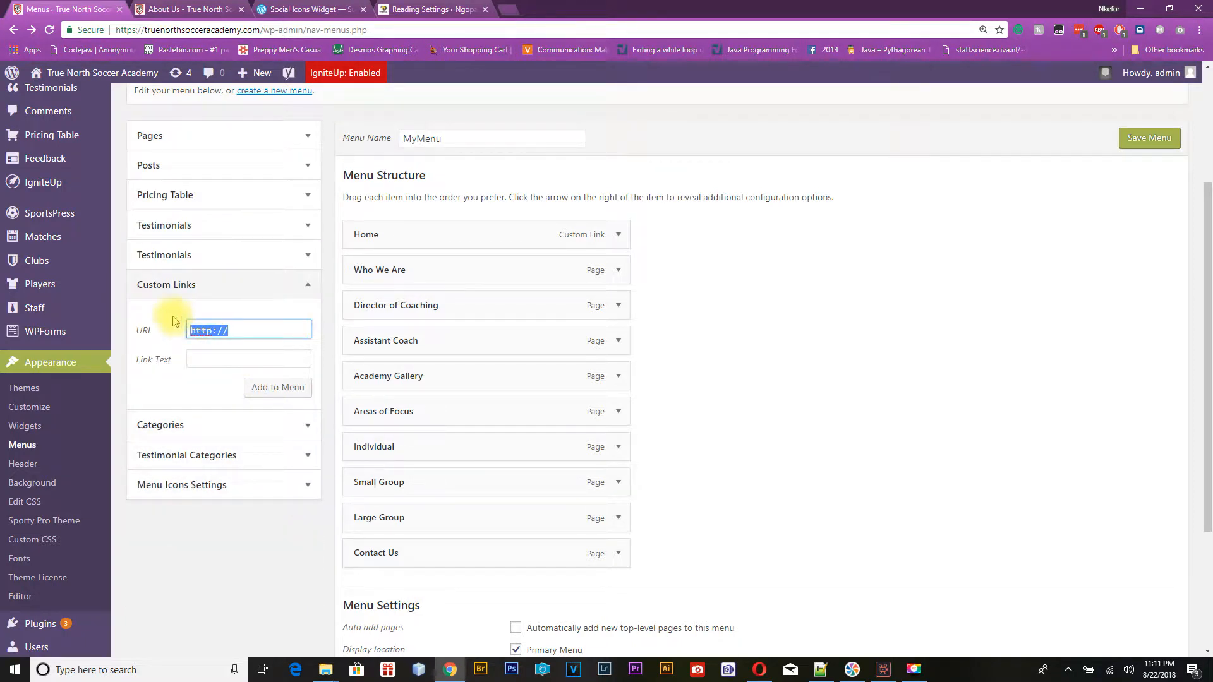
pyautogui.write('#')
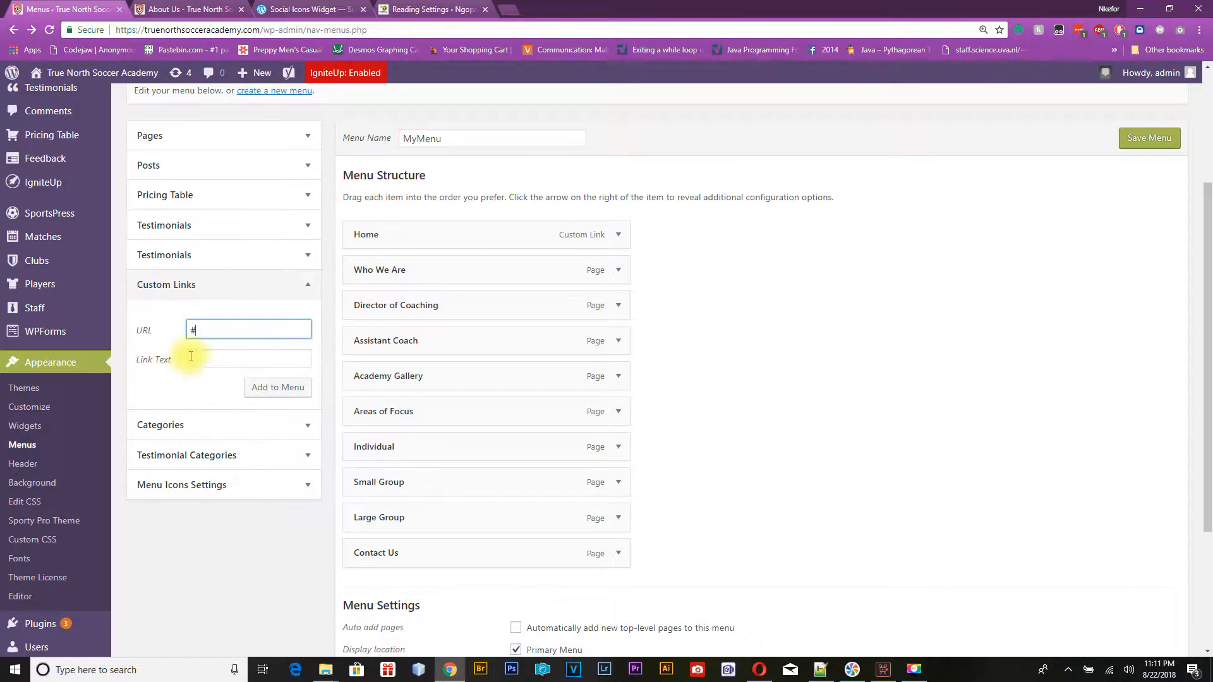
pyautogui.click(201, 360)
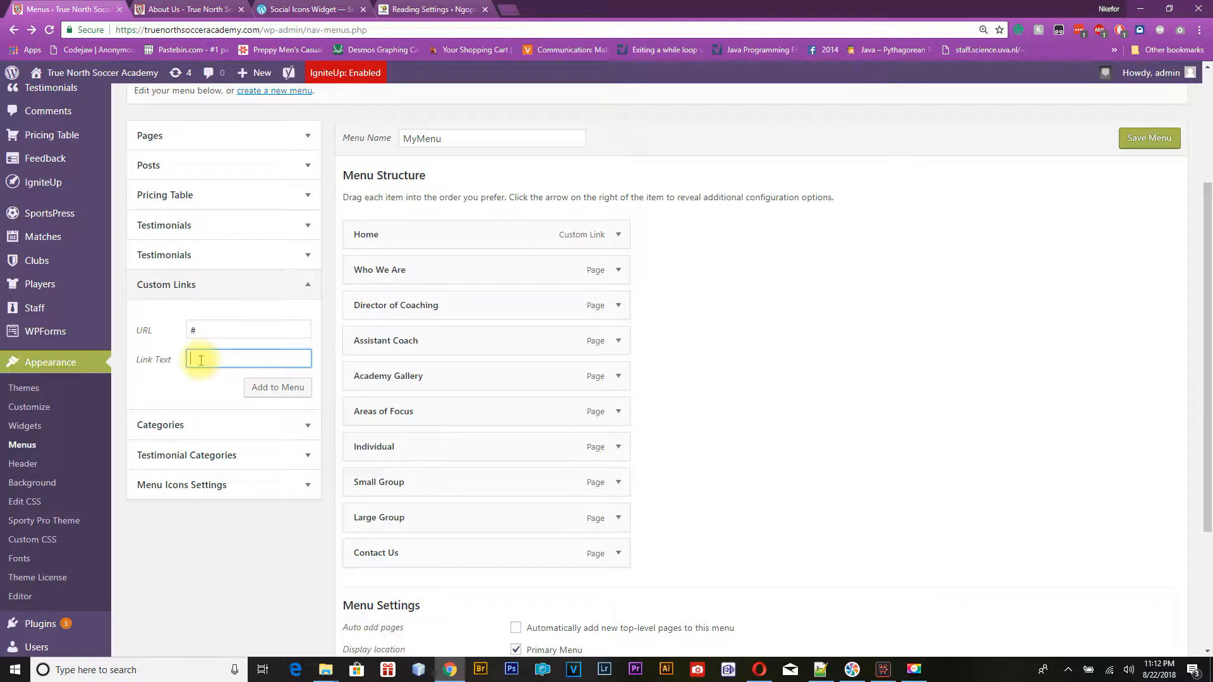
pyautogui.write('About Us')
pyautogui.click(291, 392)
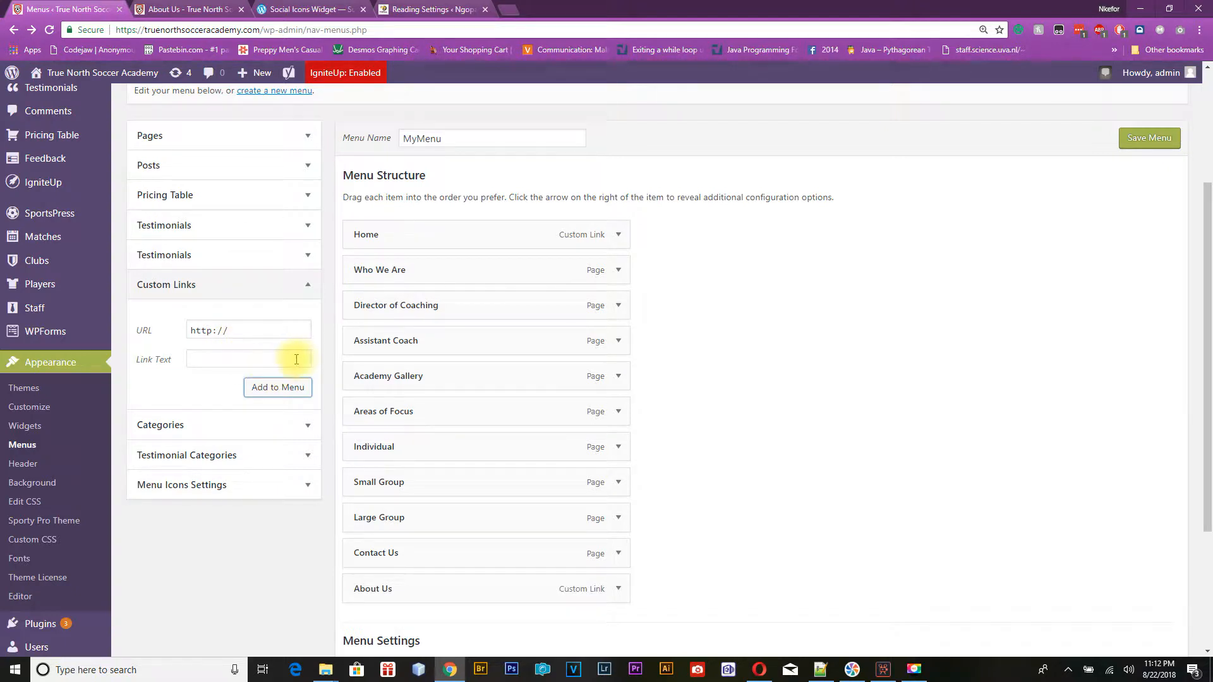
# Step: Add a custom link to the menu with URL "#" and link text "Training Packages"
pyautogui.moveTo(255, 331); pyautogui.dragTo(160, 320)
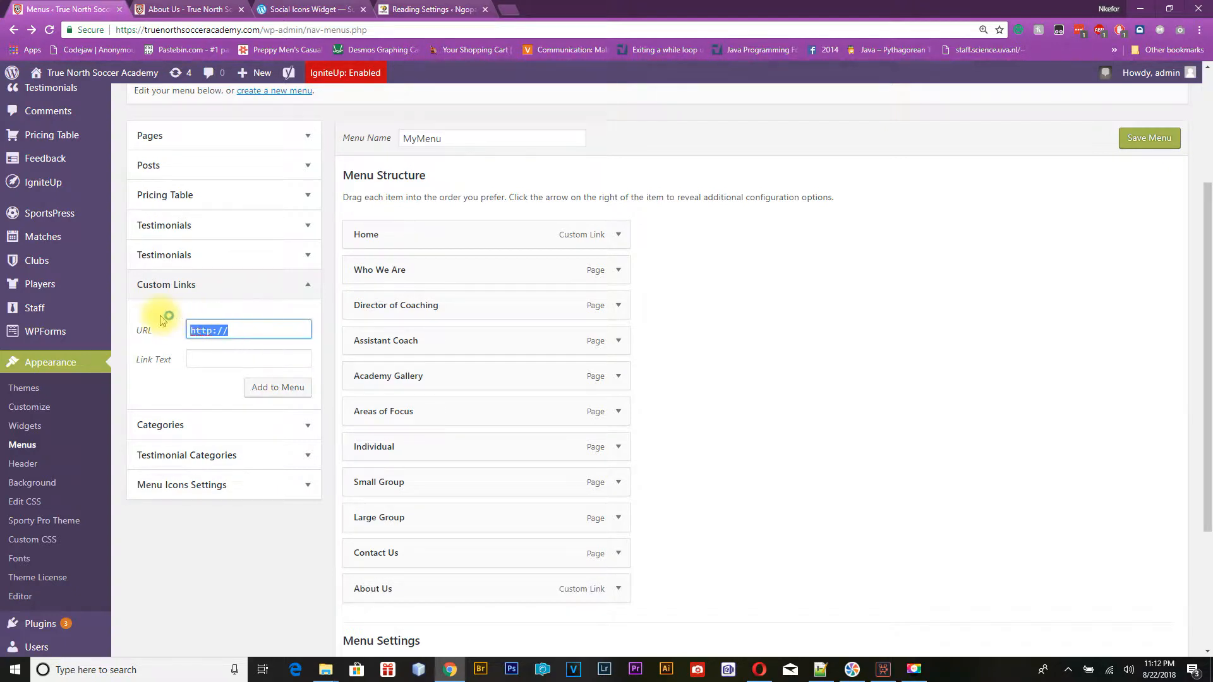
pyautogui.write('#')
pyautogui.click(195, 360)
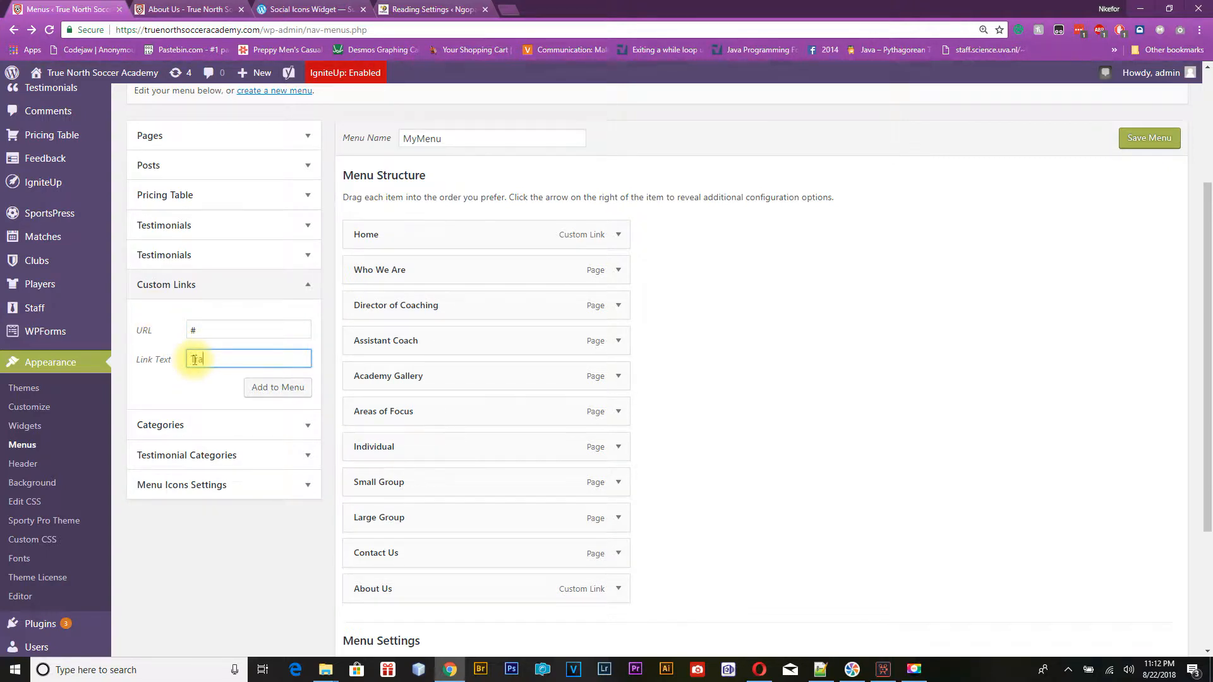
pyautogui.write('Training Packages')
pyautogui.click(274, 390)
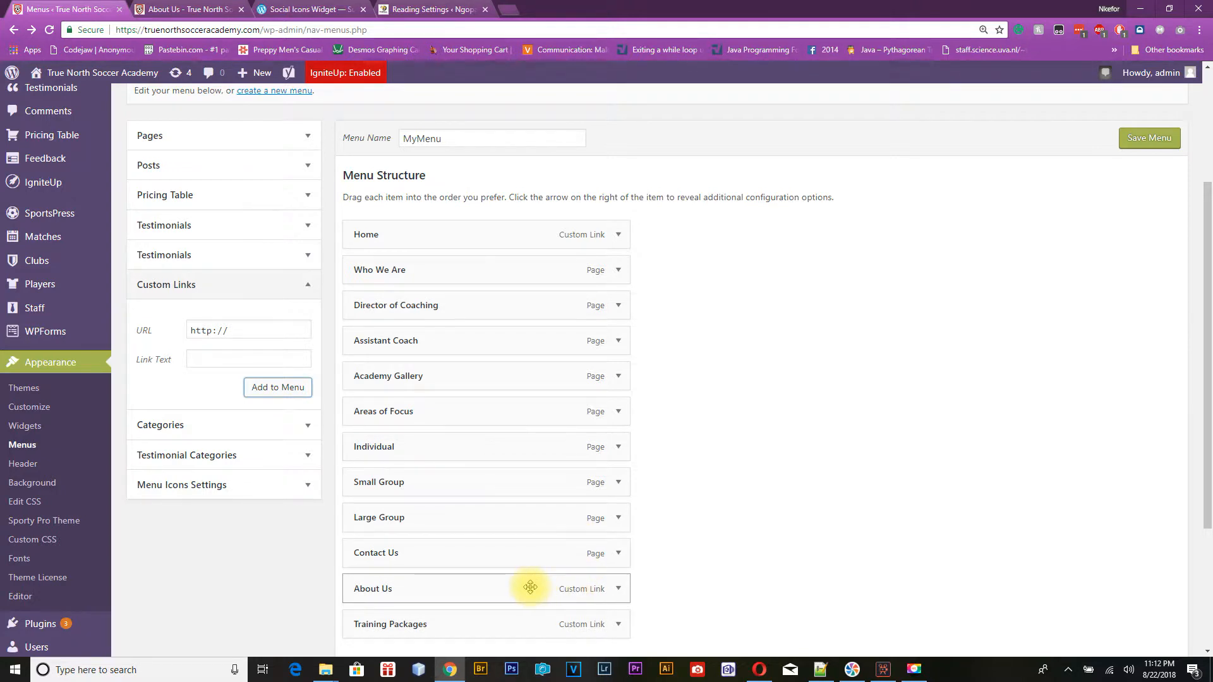
# Step: Move About Us directly below Home and nest Who We Are, Director of Coaching and Assistant Coach under it as sub-items
pyautogui.moveTo(482, 590); pyautogui.dragTo(464, 265)
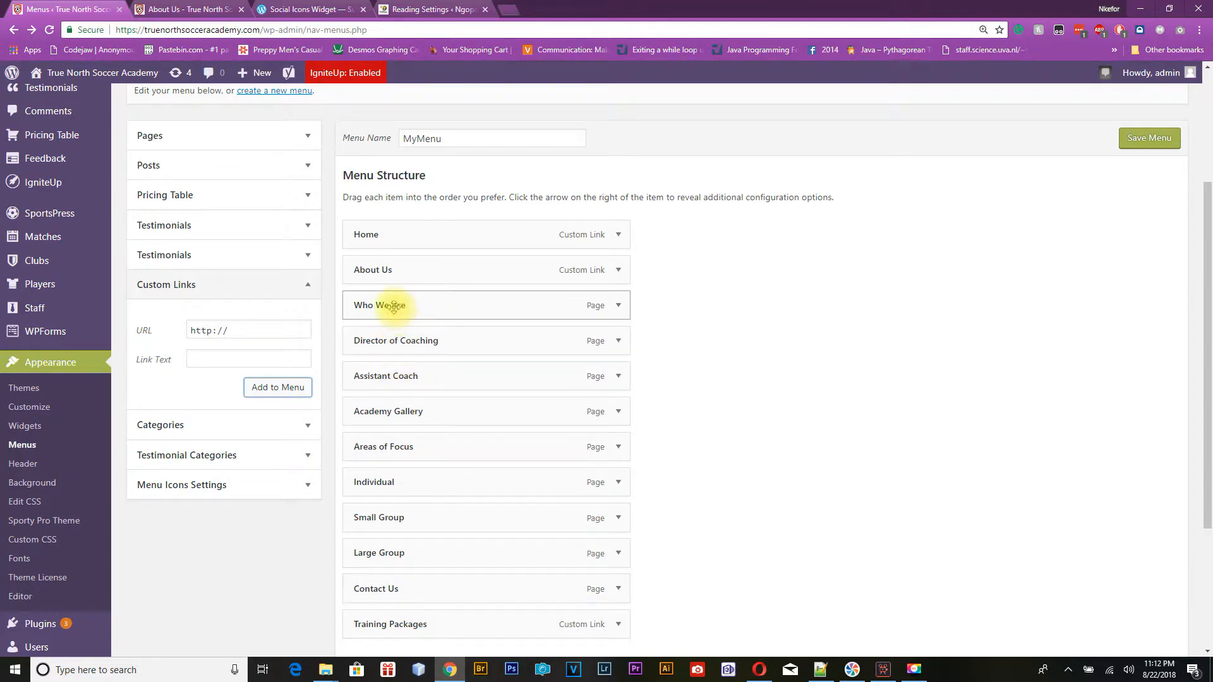
pyautogui.moveTo(394, 307); pyautogui.dragTo(445, 375)
# Step: Move Training Packages directly below Areas of Focus and nest Individual, Small Group and Large Group under it as sub-items
pyautogui.scroll(-3, 459, 440)
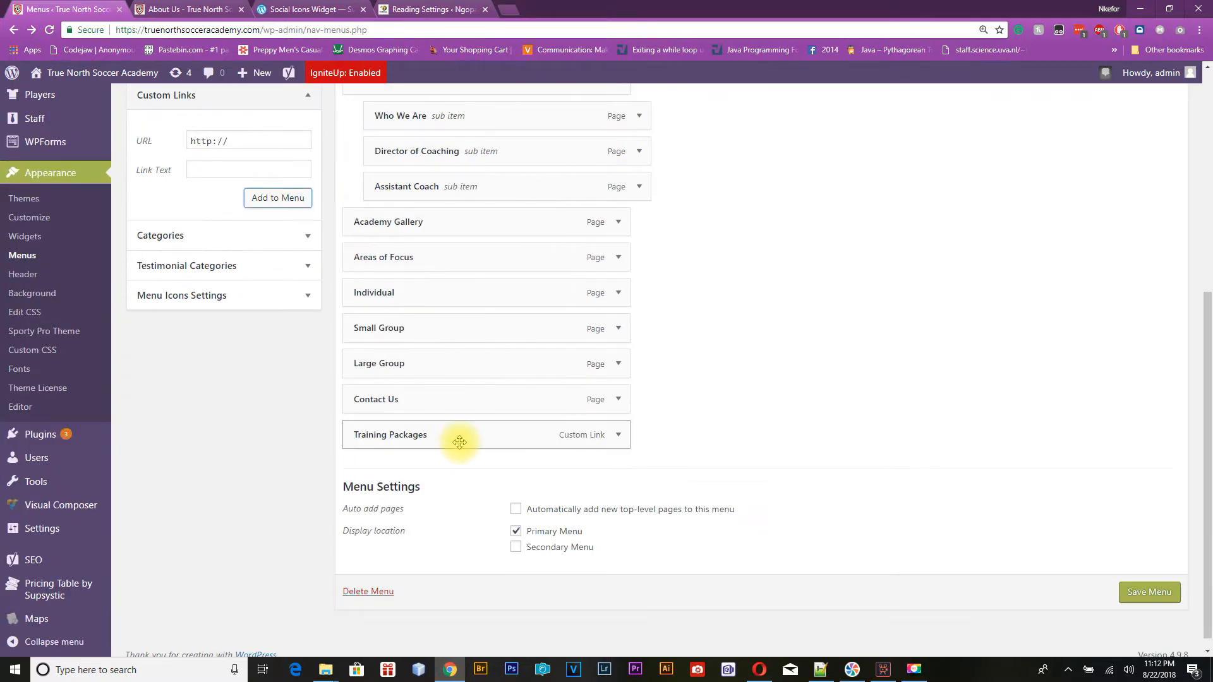
pyautogui.moveTo(456, 438); pyautogui.dragTo(433, 290)
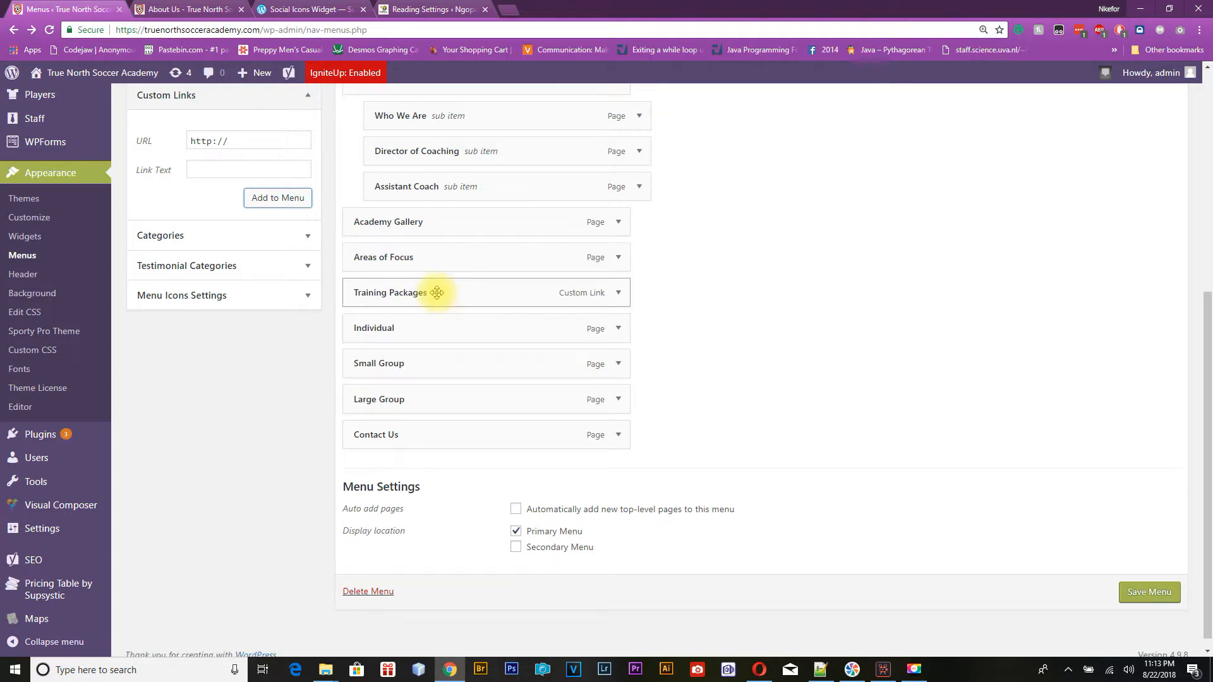
pyautogui.moveTo(398, 328); pyautogui.dragTo(436, 399)
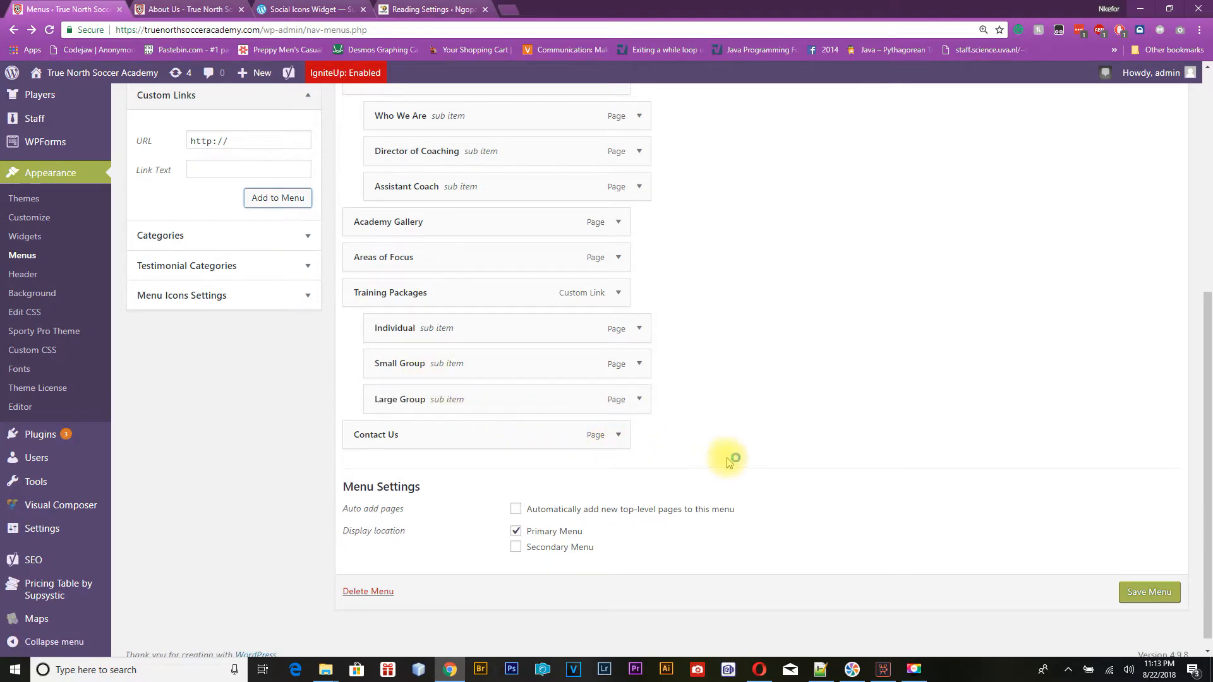
# Step: Review the rearranged menu structure and save MyMenu
pyautogui.scroll(3, 726, 460)
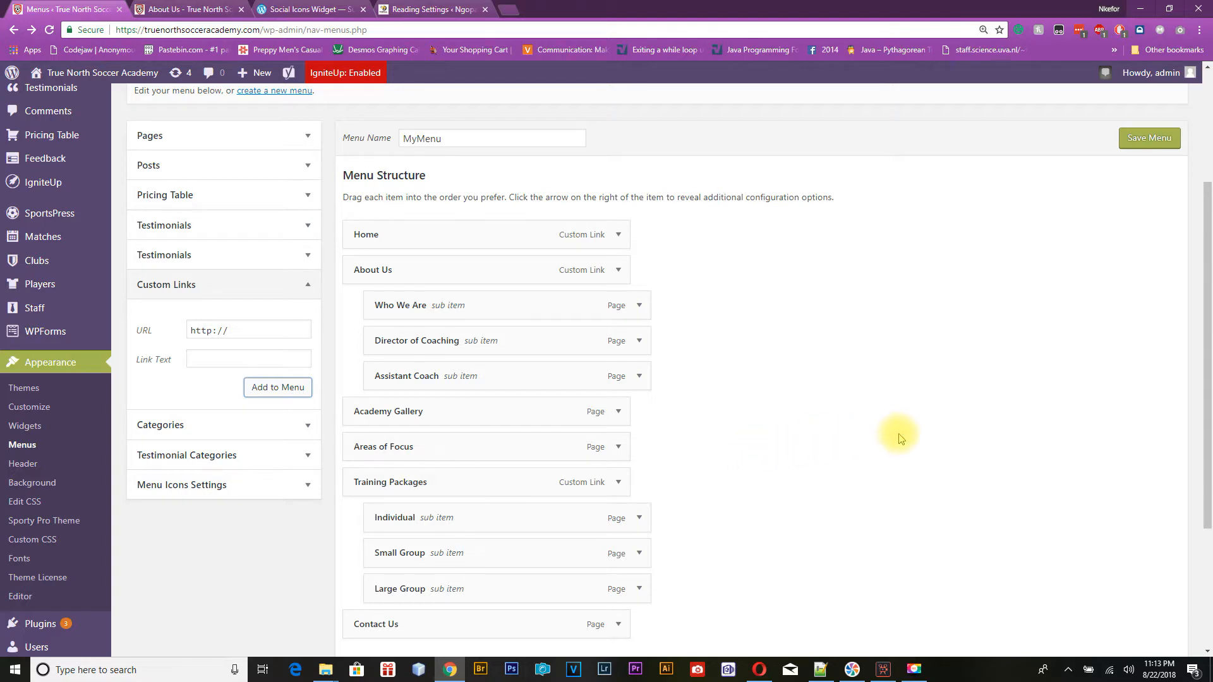
pyautogui.scroll(-2, 948, 474)
pyautogui.click(1145, 654)
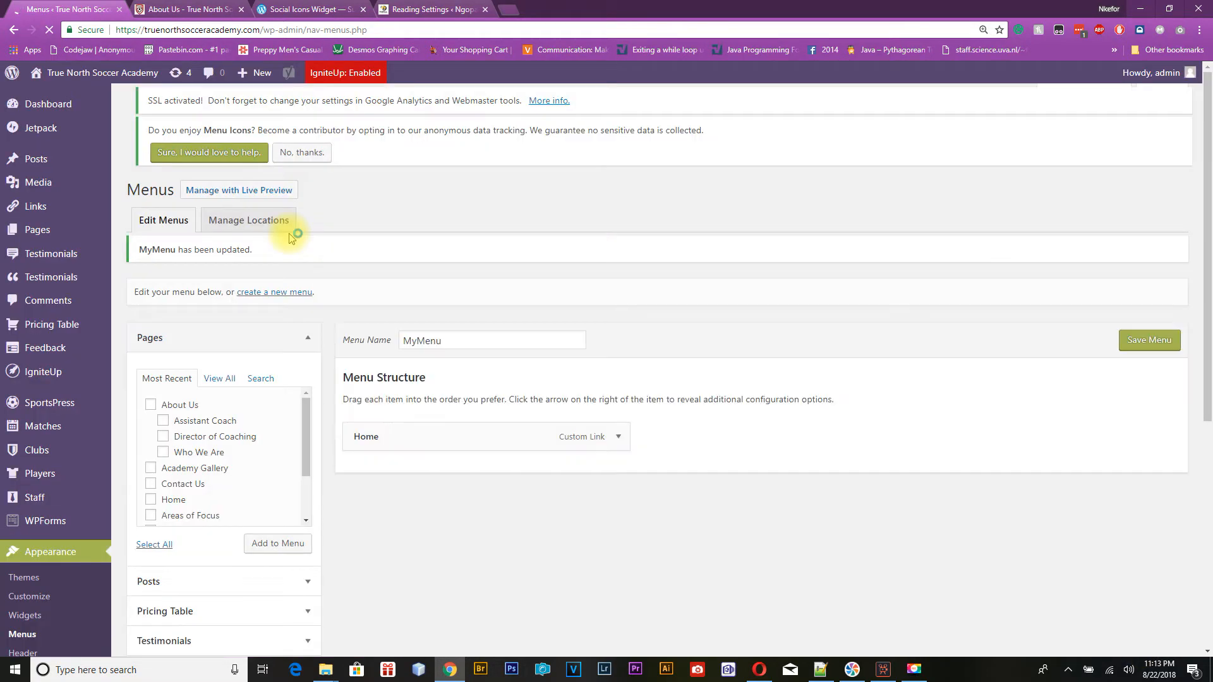
# Step: Visit the live site, test the About Us parent link and check the Training Packages submenu
pyautogui.click(54, 98)
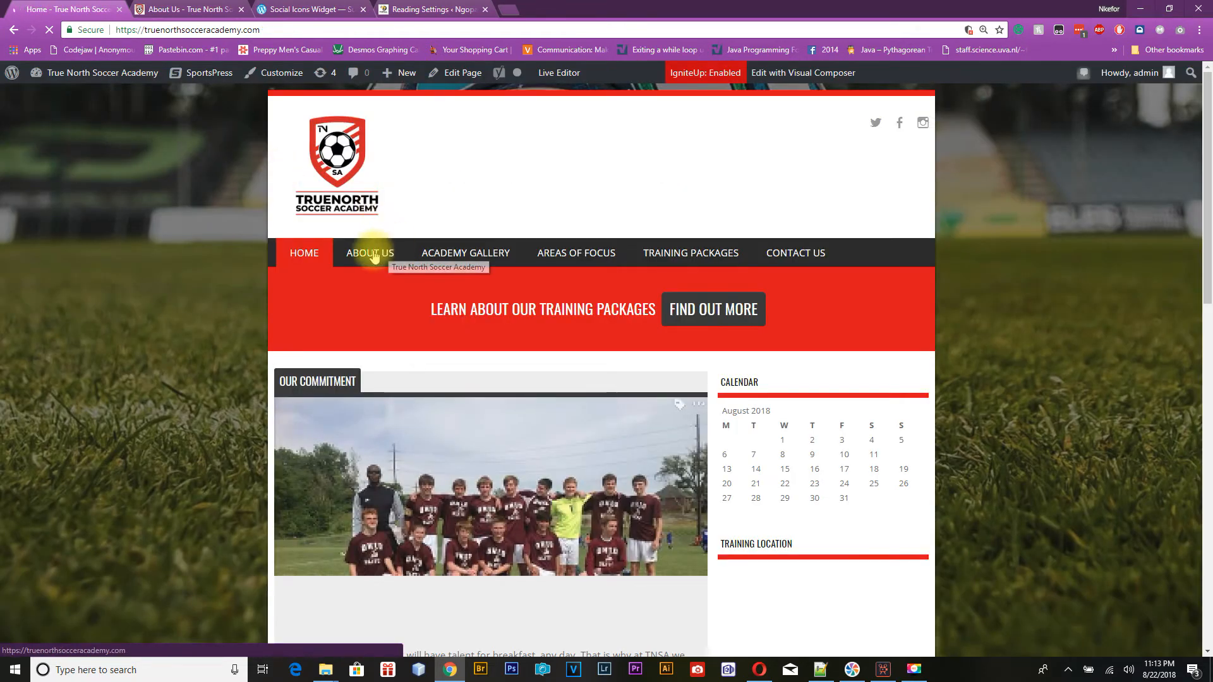
pyautogui.moveTo(379, 256)
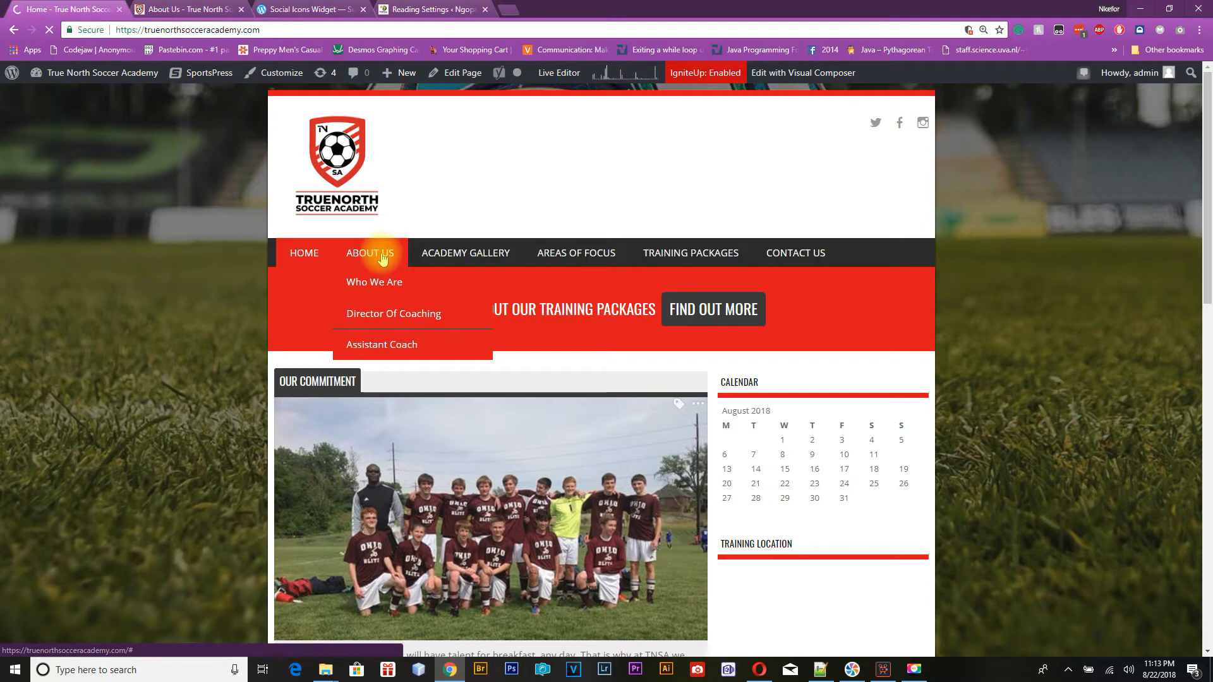
pyautogui.click(382, 256)
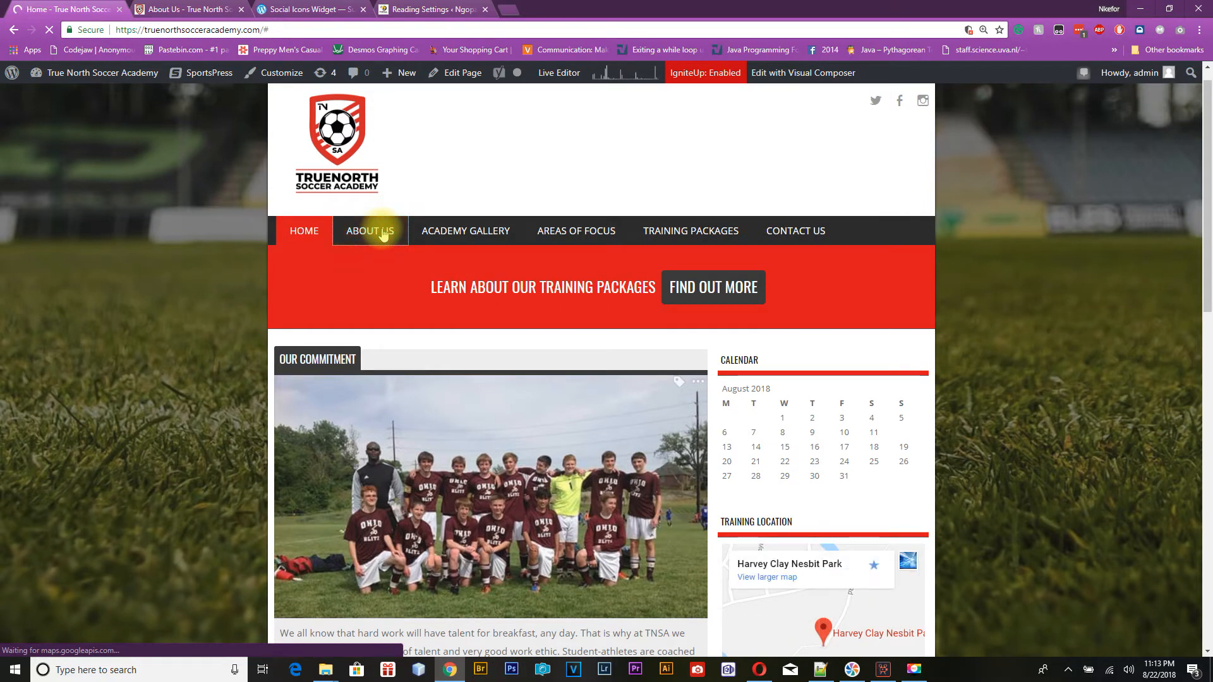
pyautogui.moveTo(682, 234)
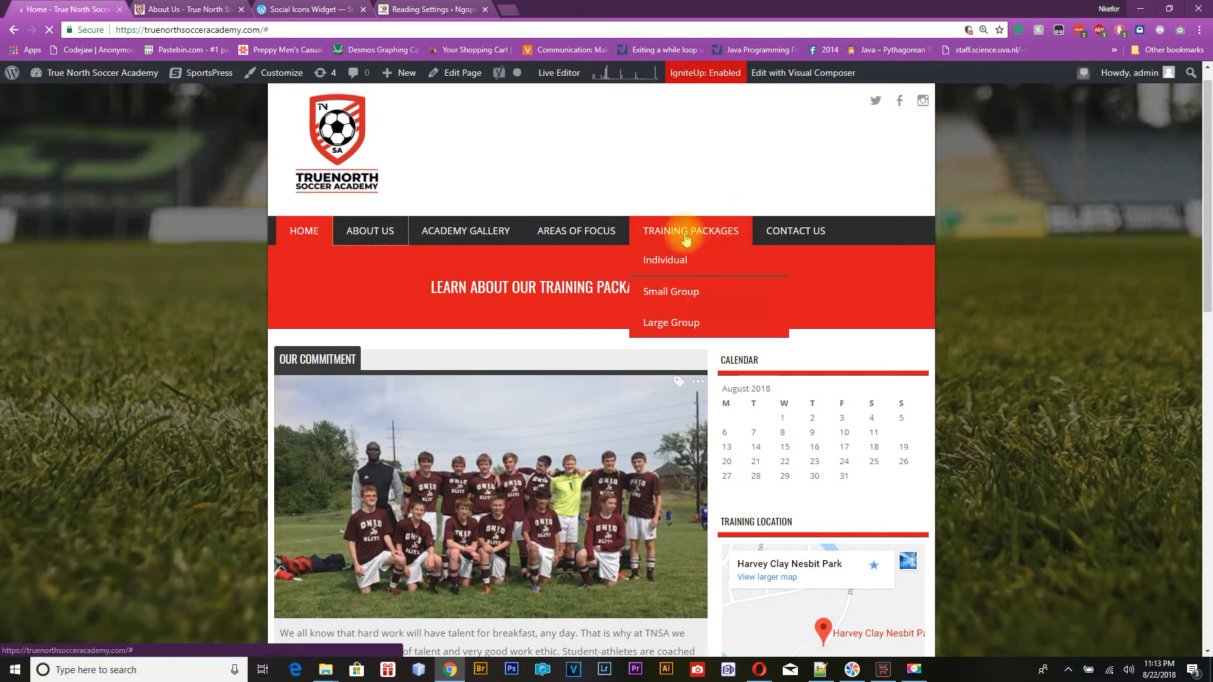